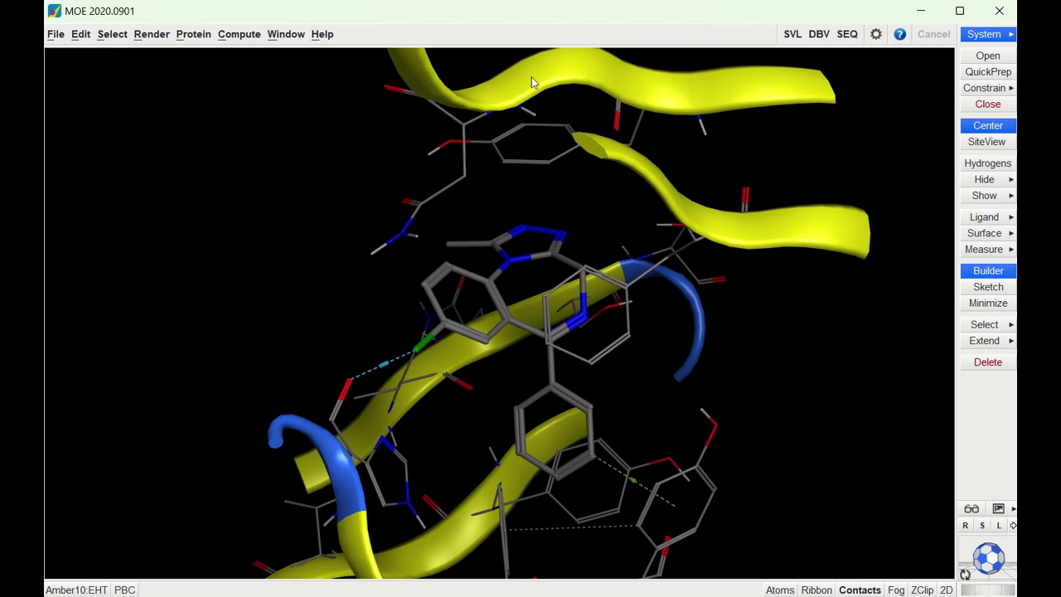
- Dismiss the docking setup and clear the protein complex from the workspace
left_click(244, 36)
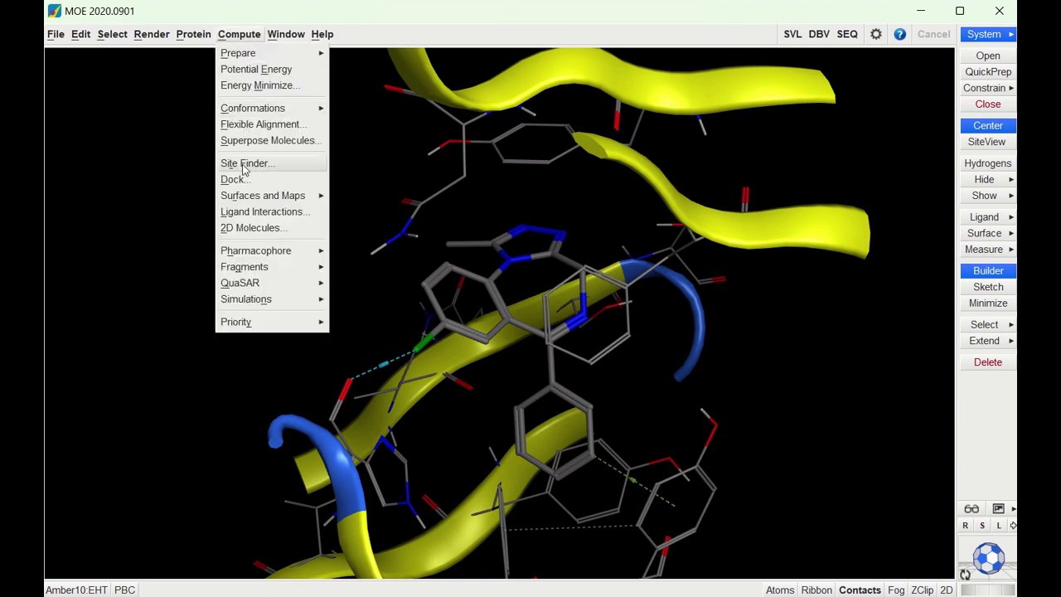
left_click(234, 180)
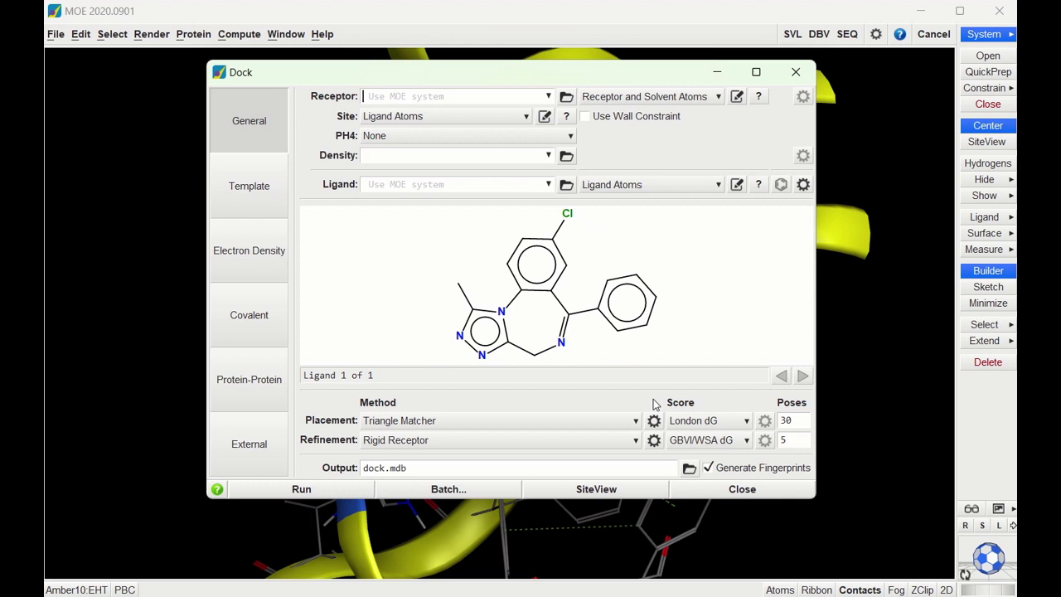
left_click(710, 495)
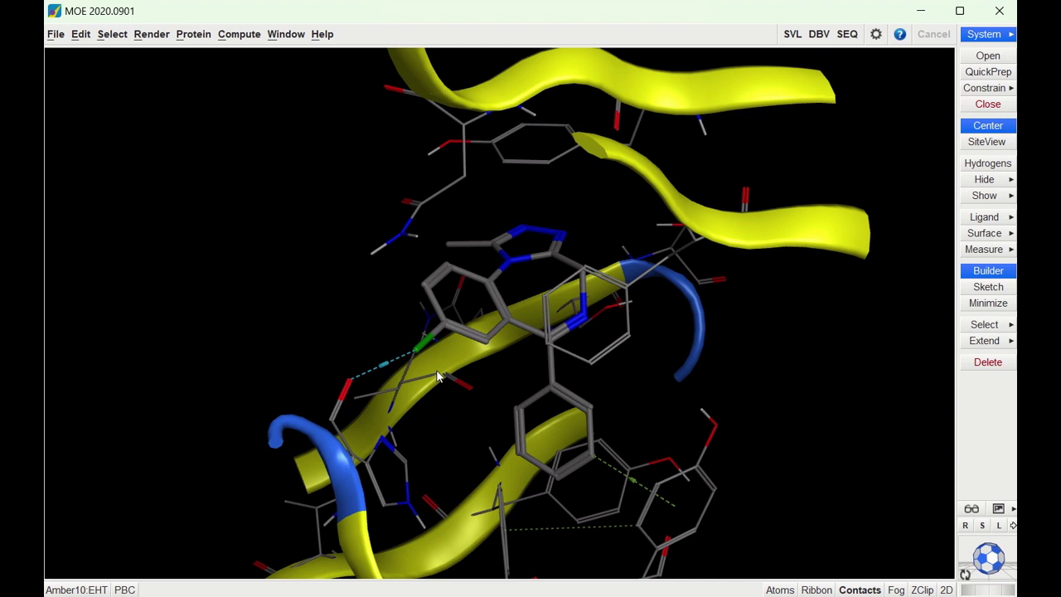
left_click(55, 34)
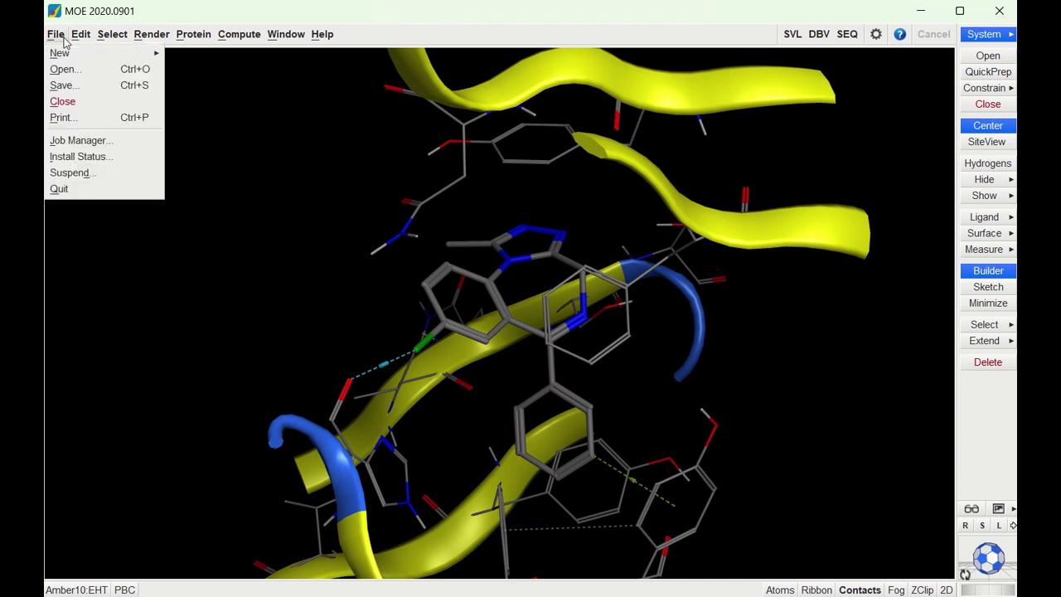
left_click(64, 102)
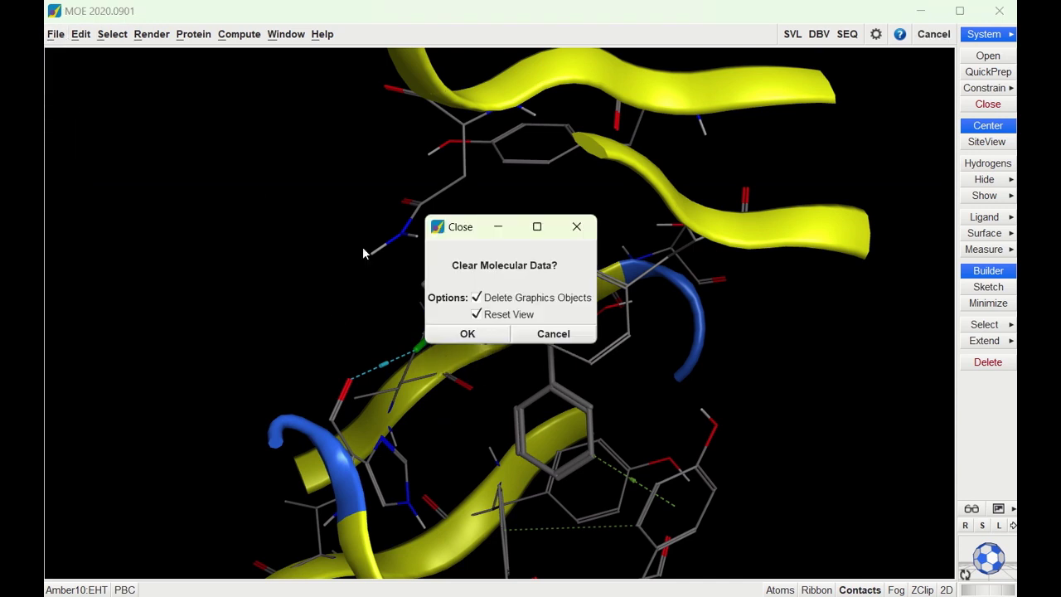
left_click(447, 333)
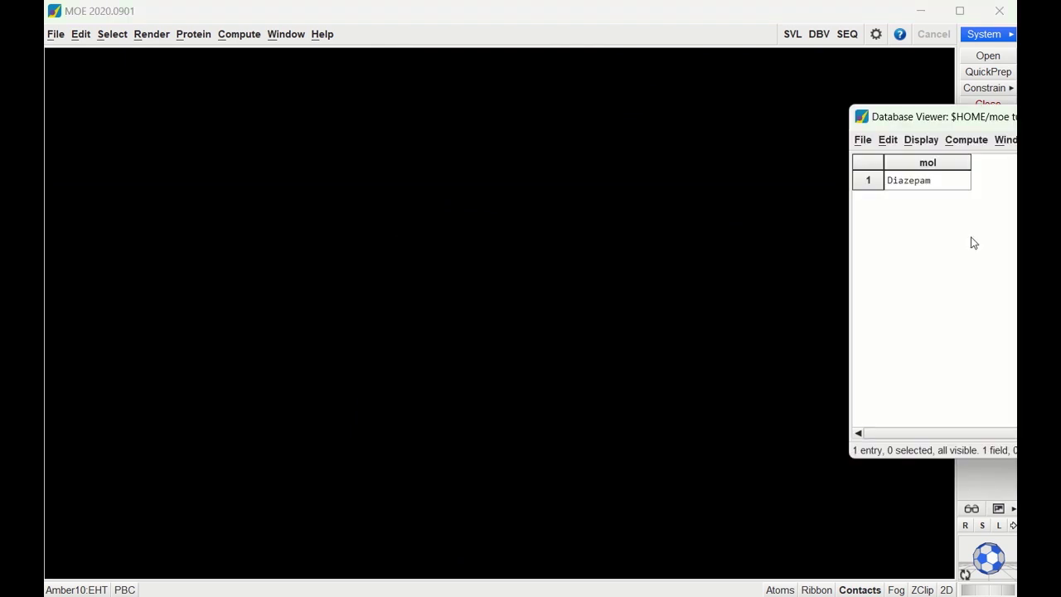
- Send Diazepam from the Database Viewer into the 3D view and rotate it to show the chlorine
left_click(964, 180)
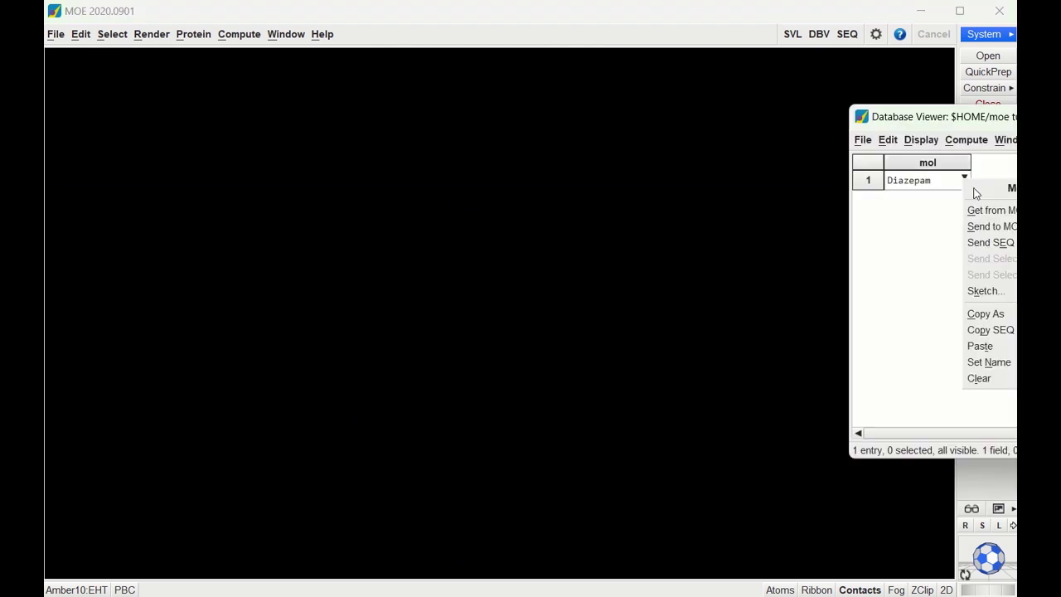
left_click(976, 224)
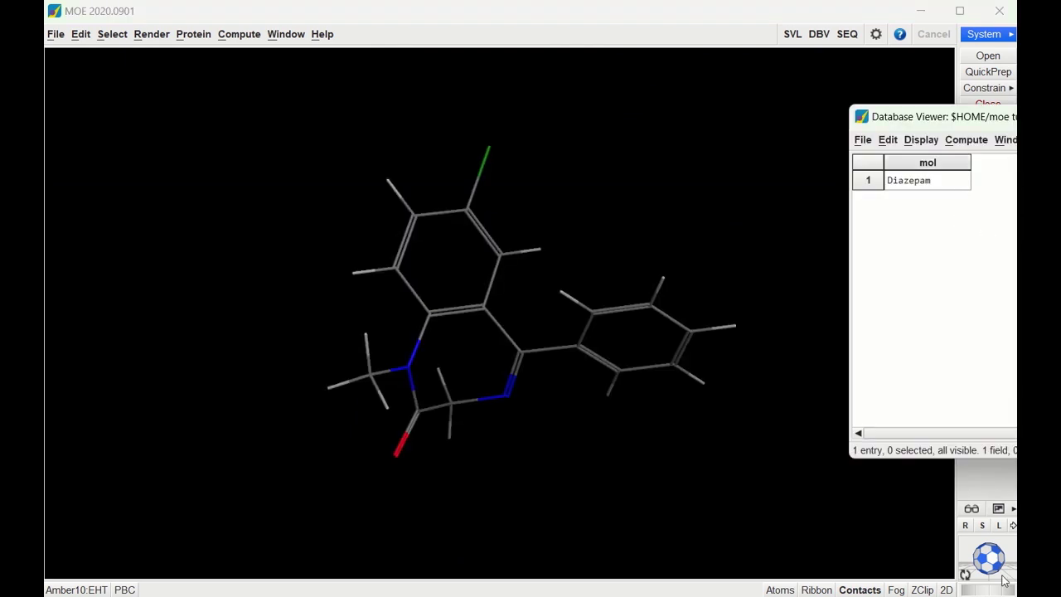
middle_click_drag(933, 472, 580, 396)
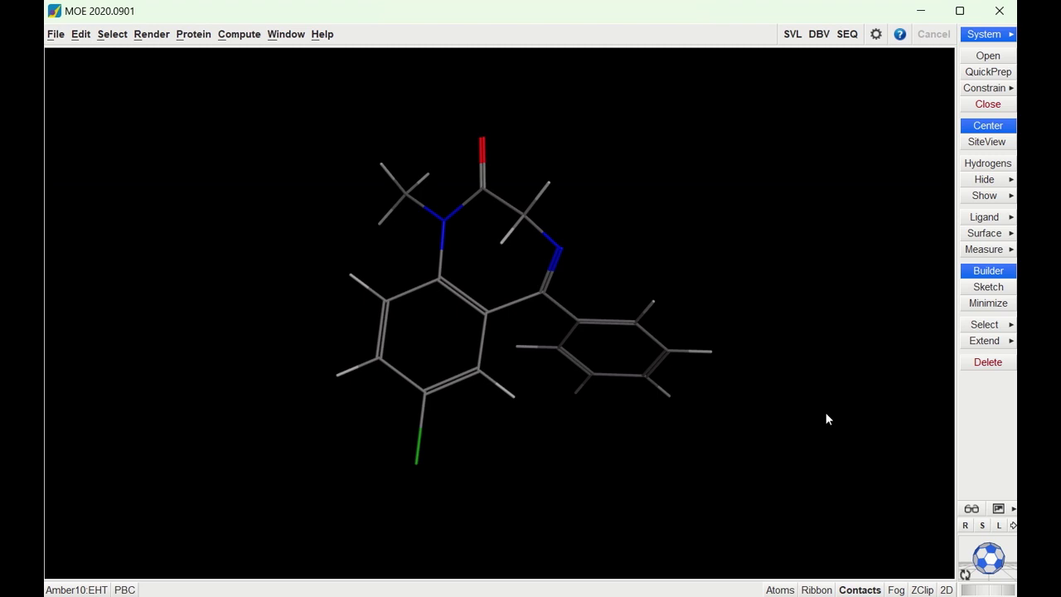
middle_click_drag(953, 537, 826, 337)
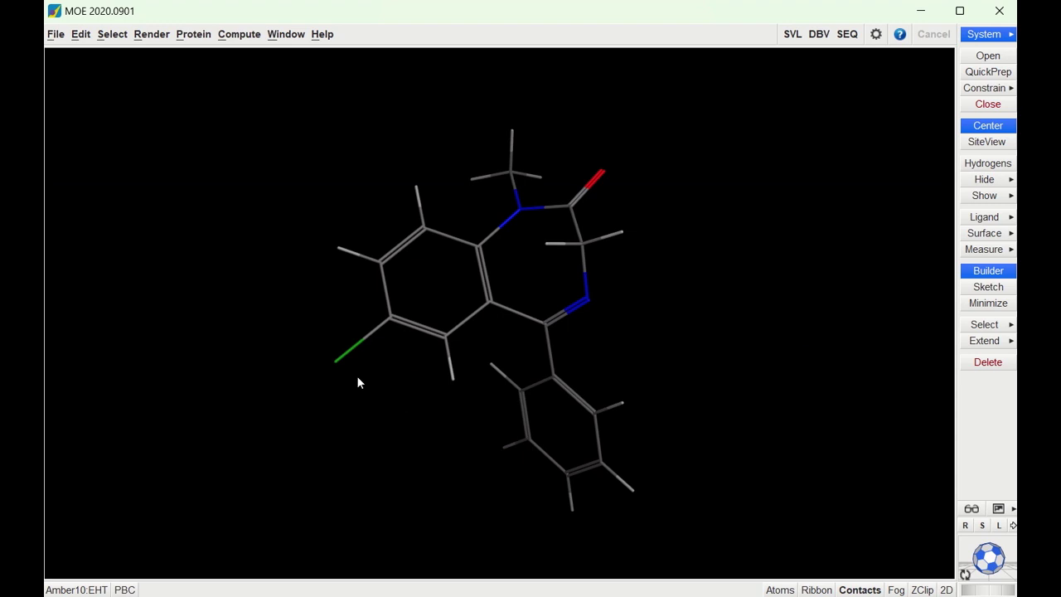
- In the Pharmacophore Query Editor, calculate consensus features G1–G14 for diazepam
left_click(233, 34)
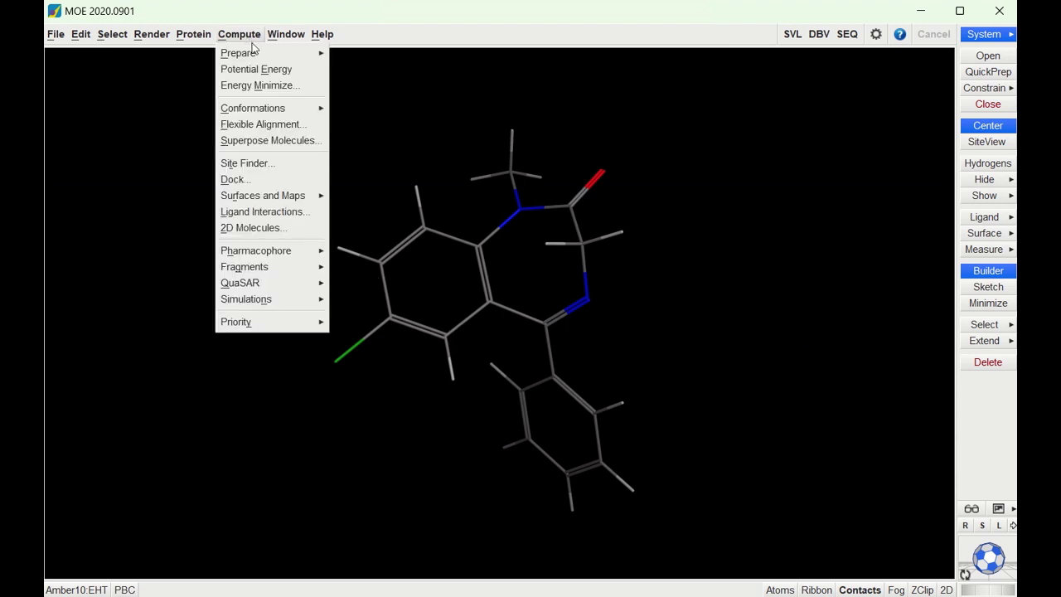
mouse_move(296, 251)
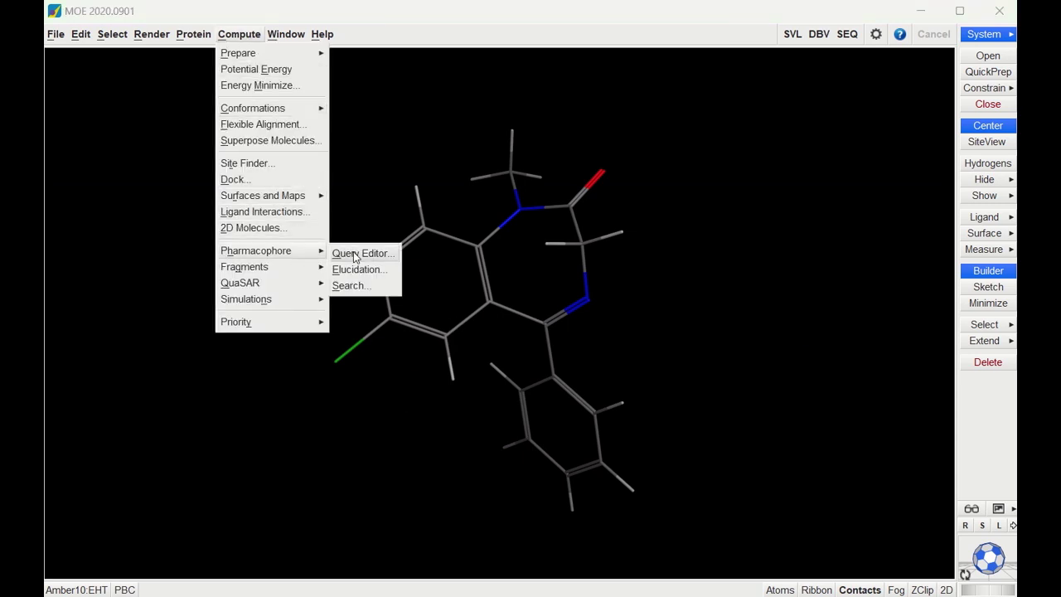
left_click(352, 250)
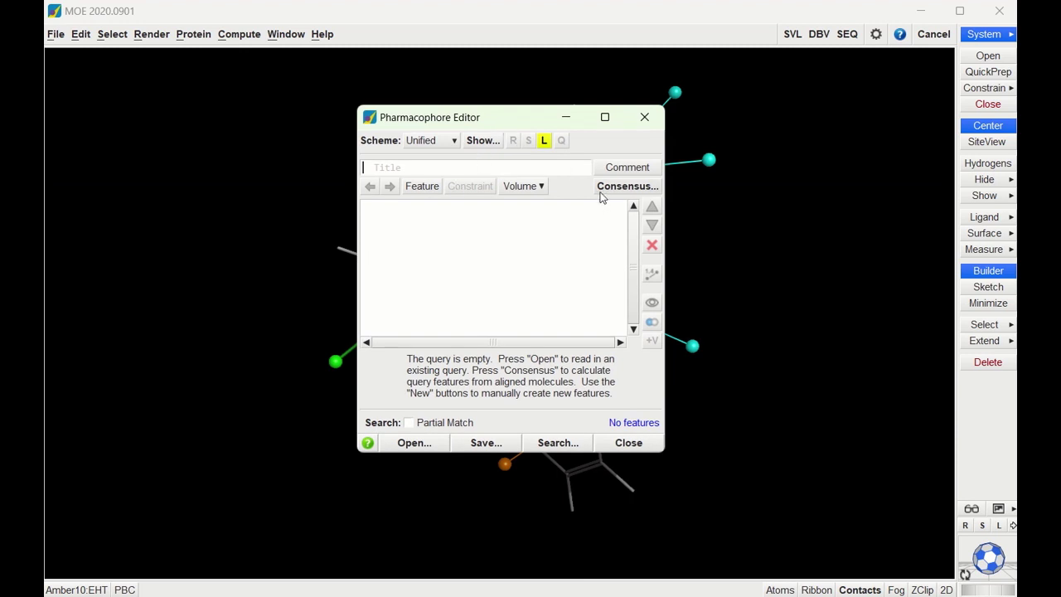
left_click(618, 187)
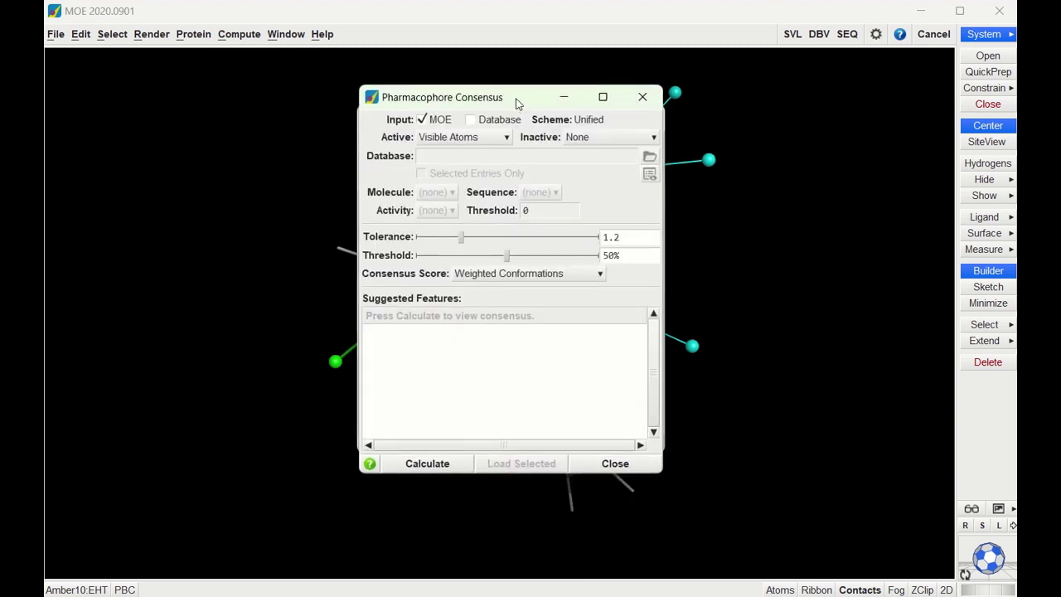
left_click_drag(537, 106, 893, 213)
left_click_drag(503, 124, 65, 265)
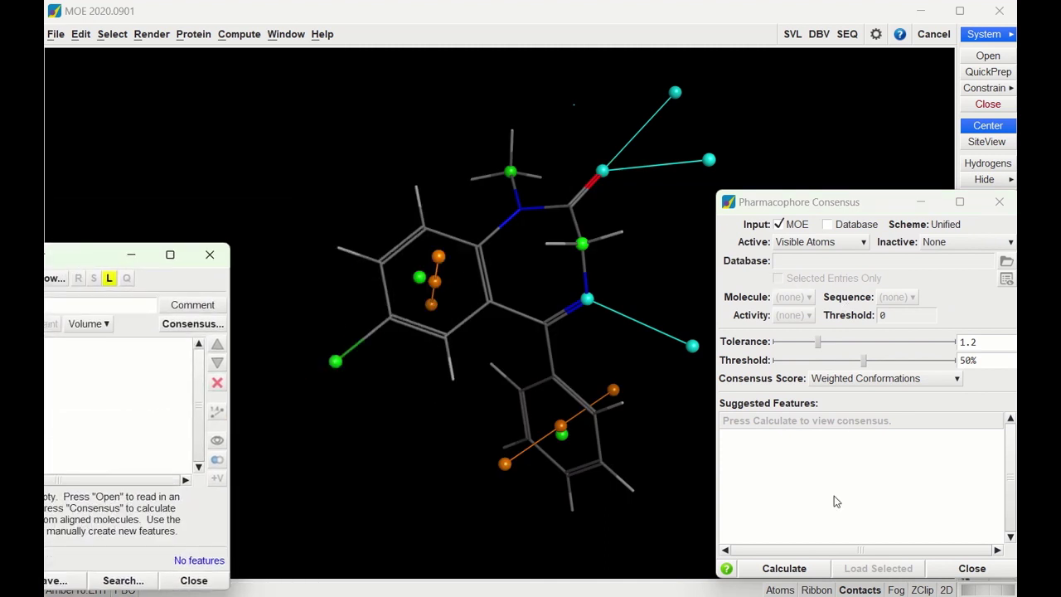
left_click(790, 569)
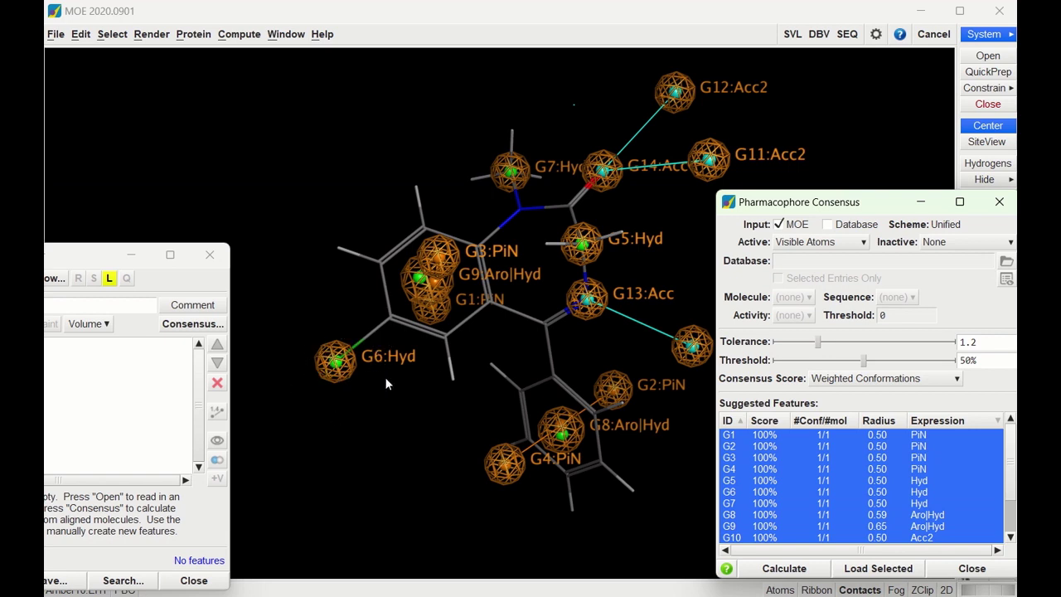
- Keep only the G6 Hyd feature on the chlorine and add it to the query as F1
left_click(732, 494)
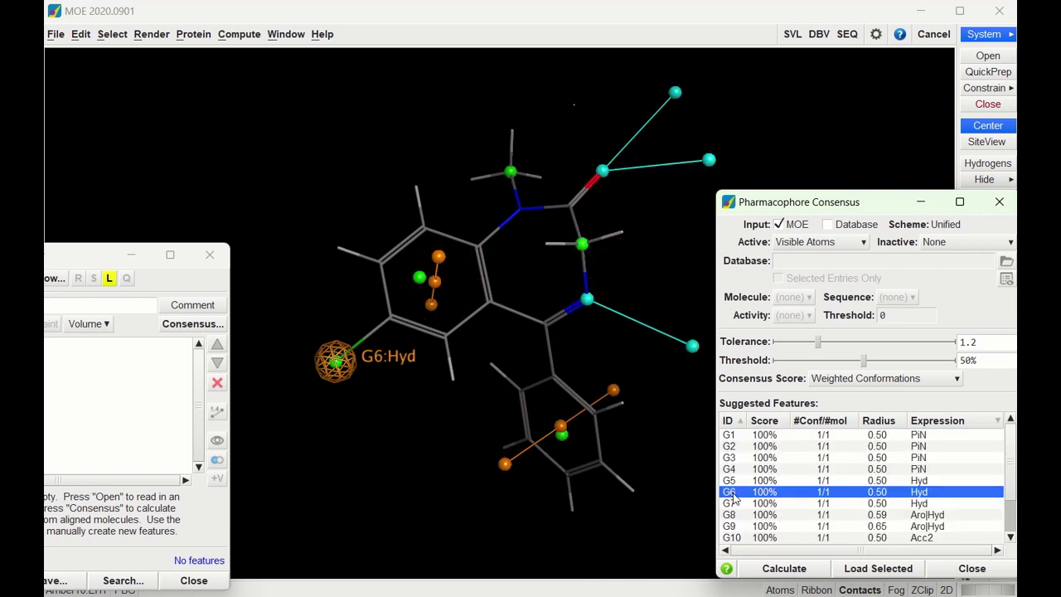
left_click(864, 569)
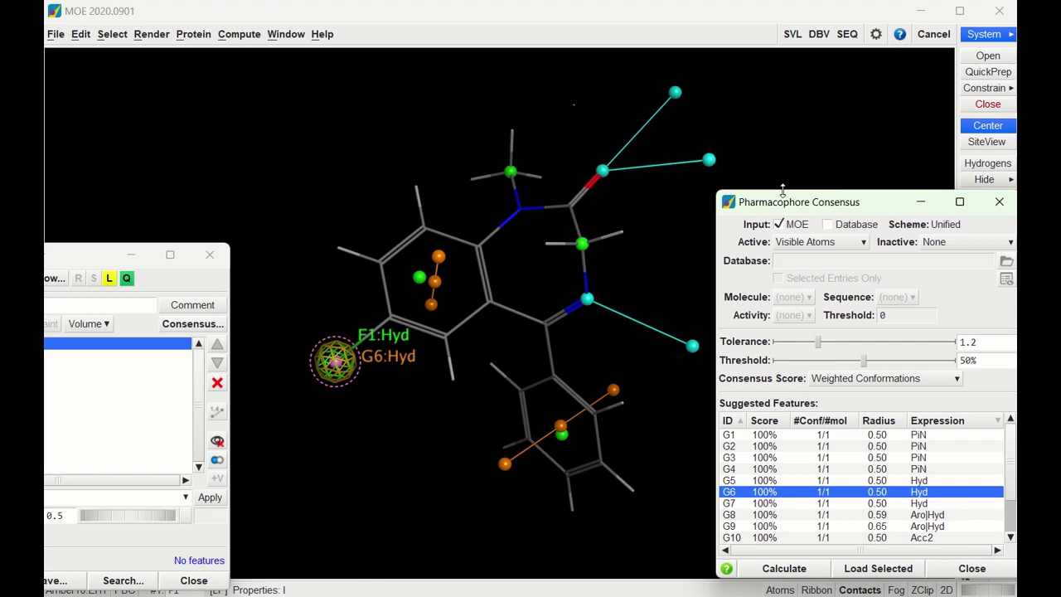
left_click_drag(791, 202, 1059, 233)
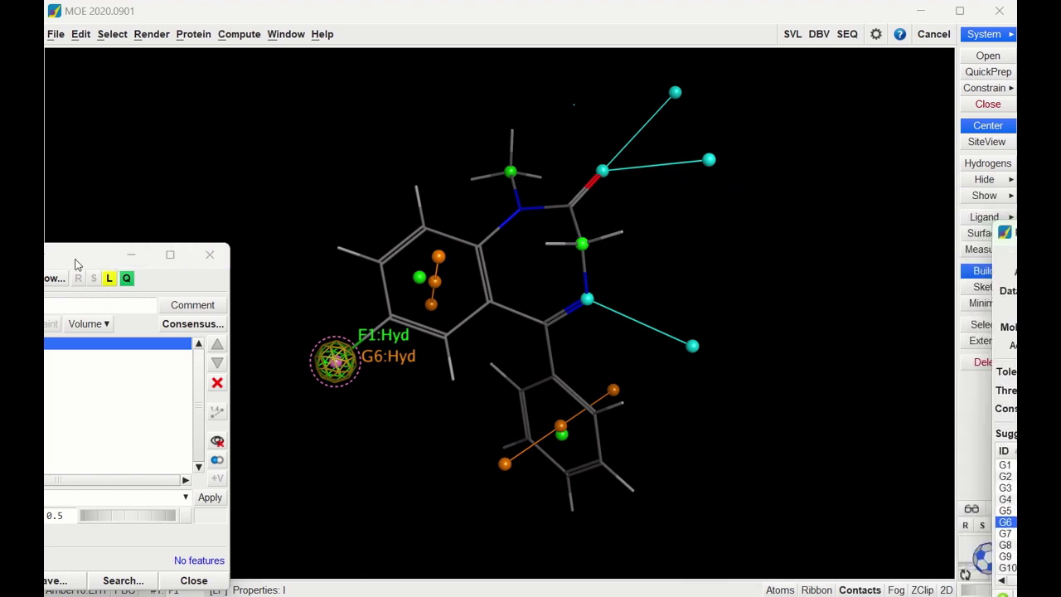
left_click_drag(83, 263, 835, 251)
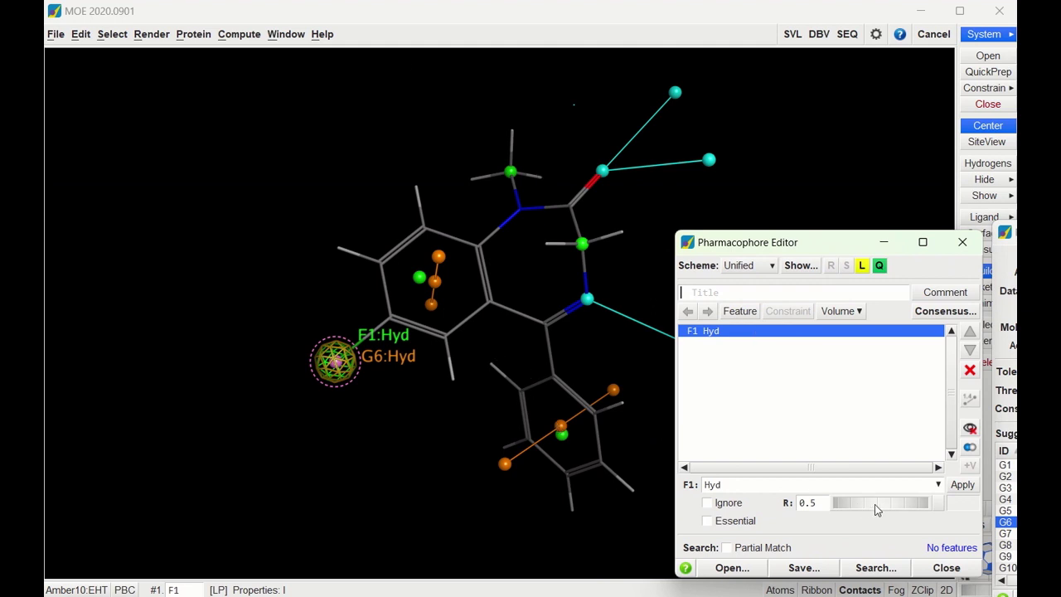
- Try different radii for F1 with the R slider, leaving it at 1
scroll(880, 509, "down", 3)
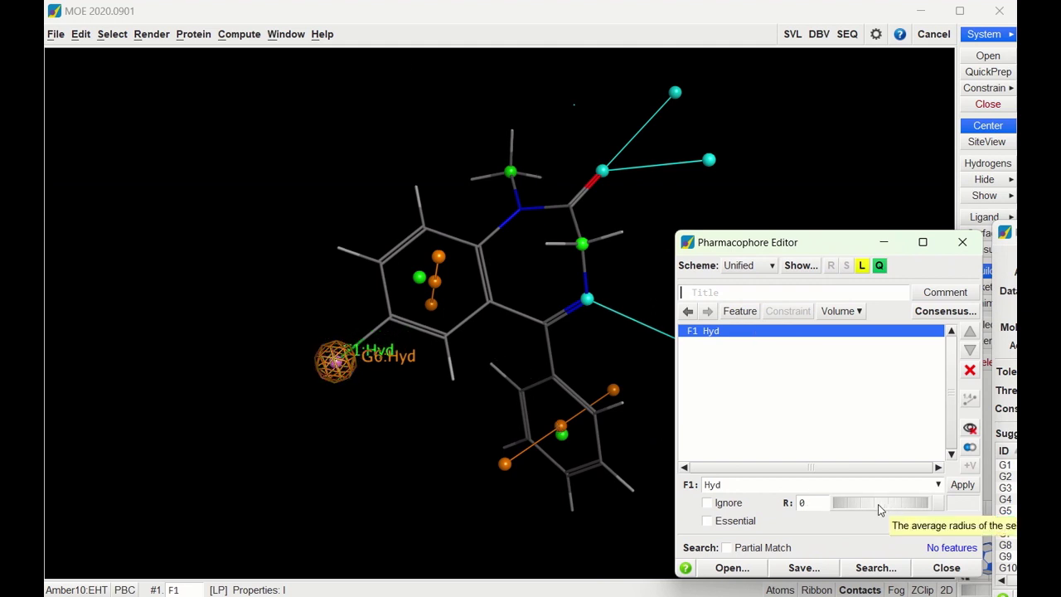
scroll(879, 510, "up", 20)
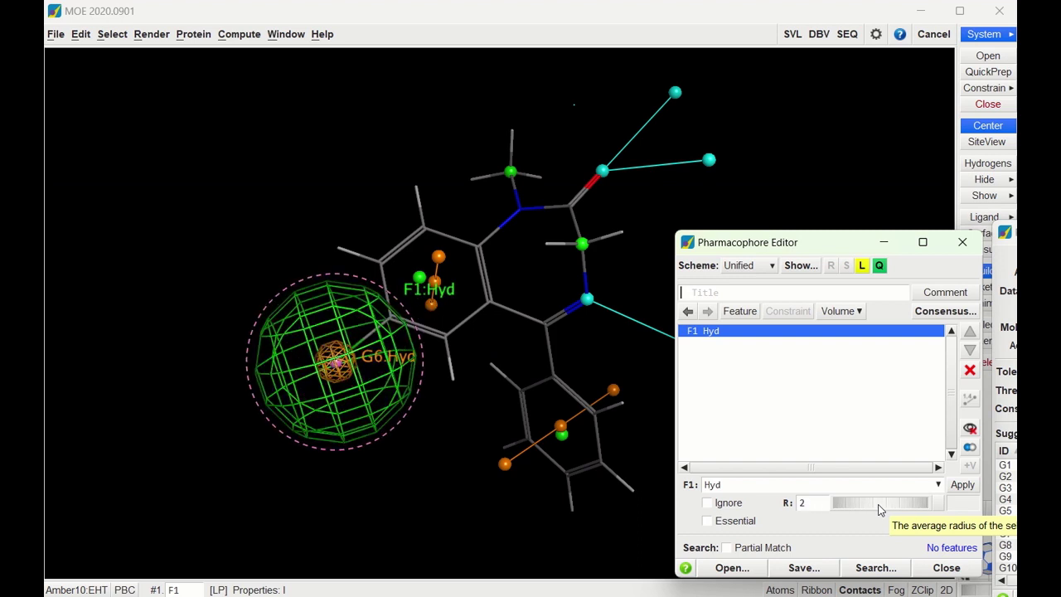
scroll(880, 510, "down", 7)
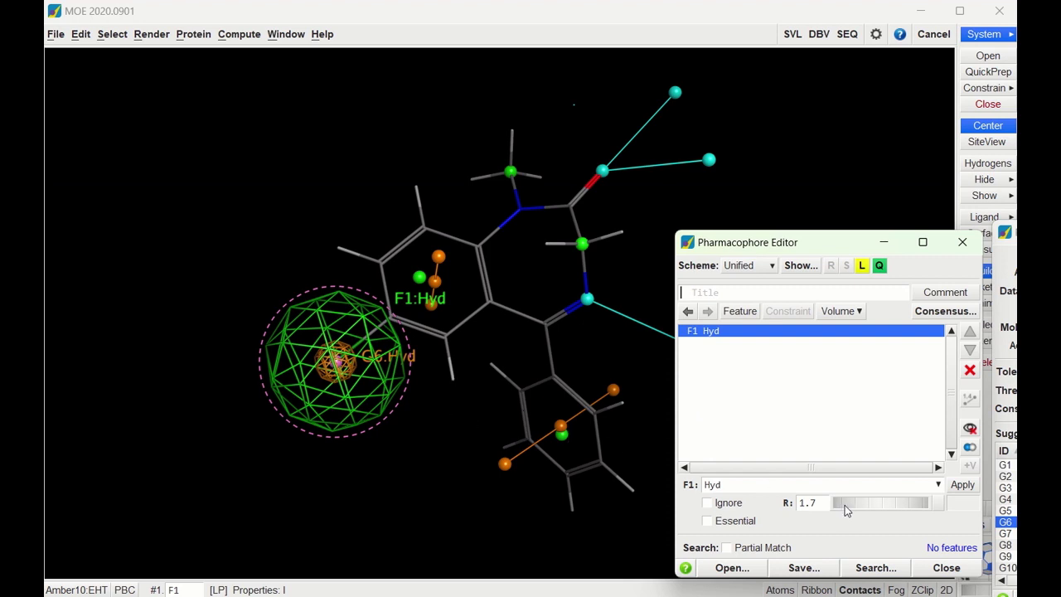
scroll(844, 504, "down", 14)
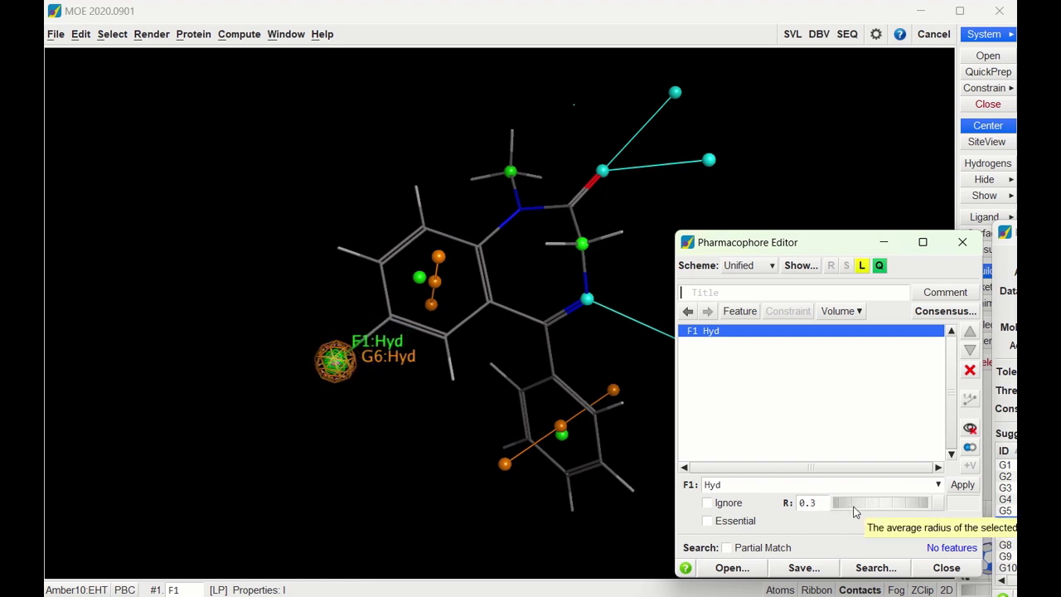
scroll(855, 511, "up", 10)
scroll(854, 511, "up", 3)
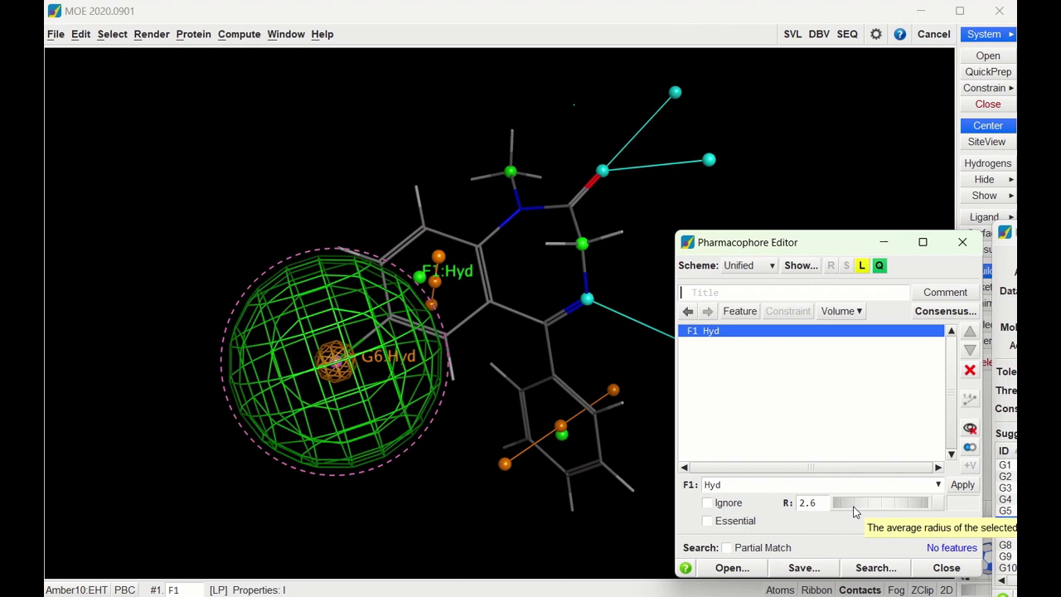
scroll(854, 512, "down", 8)
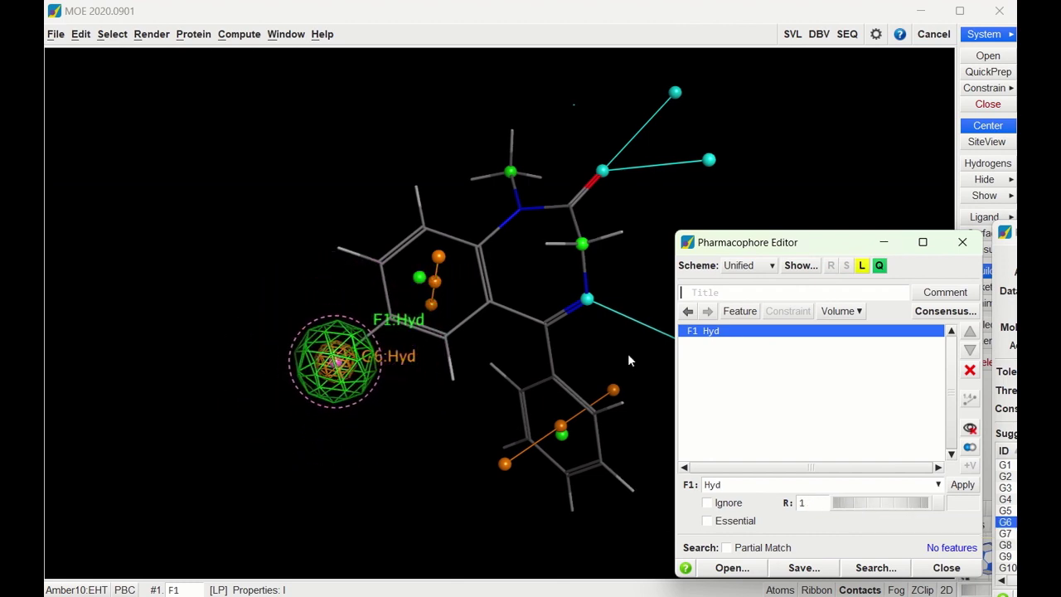
- Make F1 essential, title the query 'Hydrogen Halogen Interaction', and save it under that name in MOE Tutorial
left_click(707, 521)
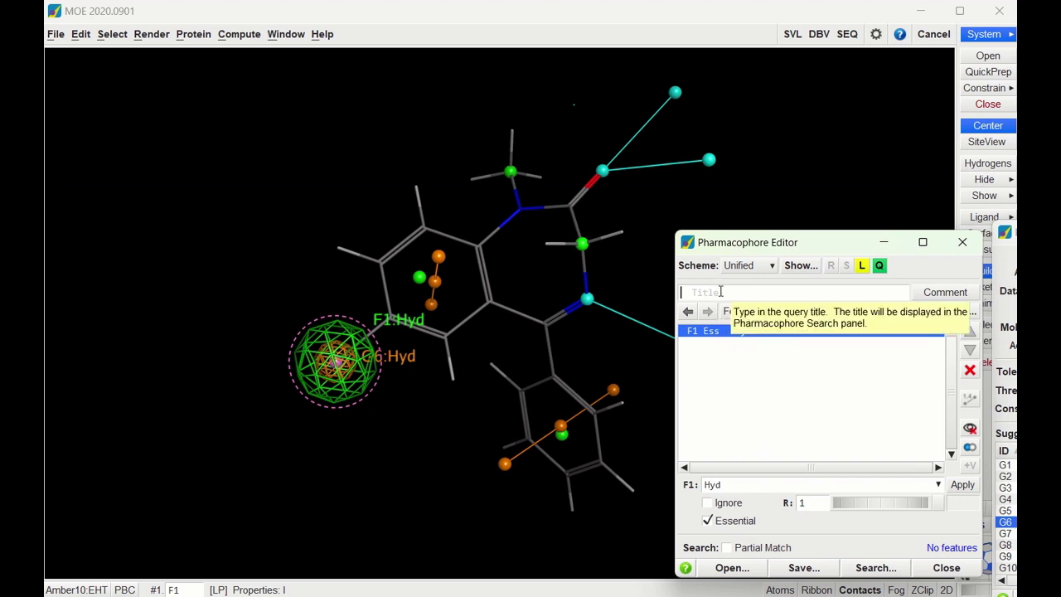
type("Hydro")
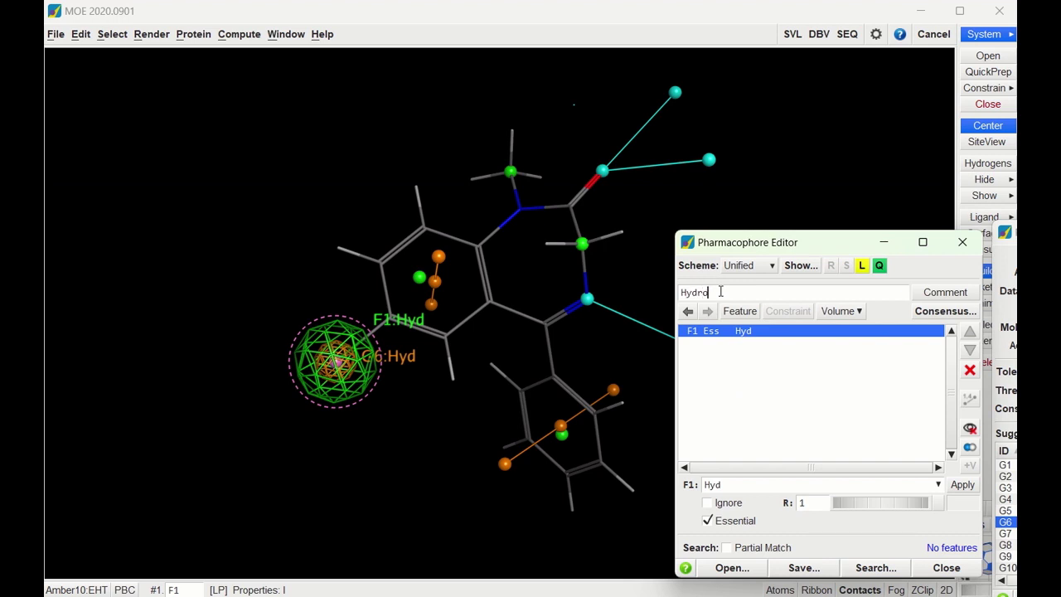
type("gen Halogen Interaction")
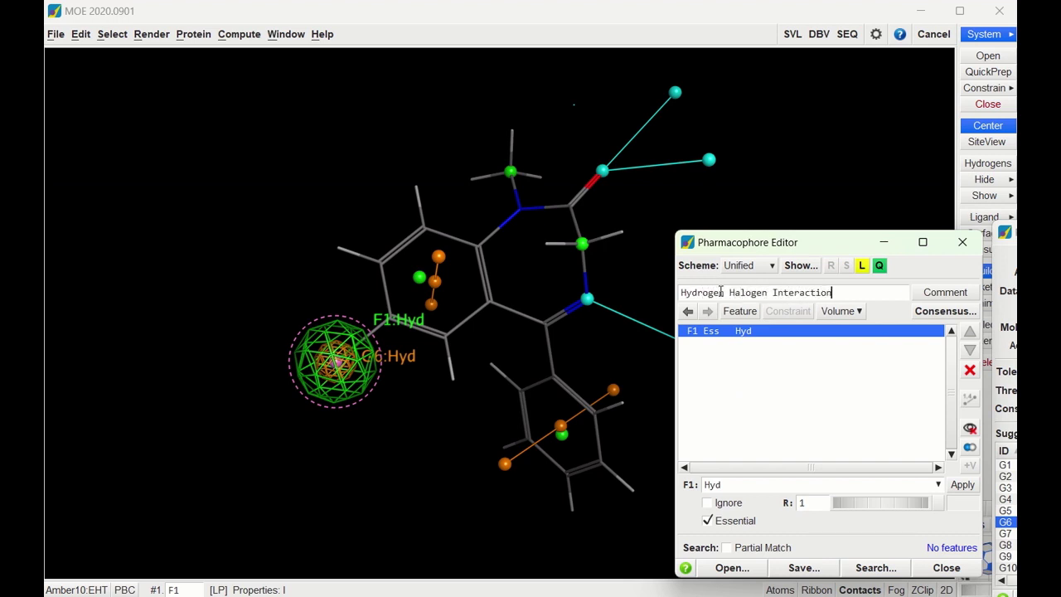
left_click(803, 568)
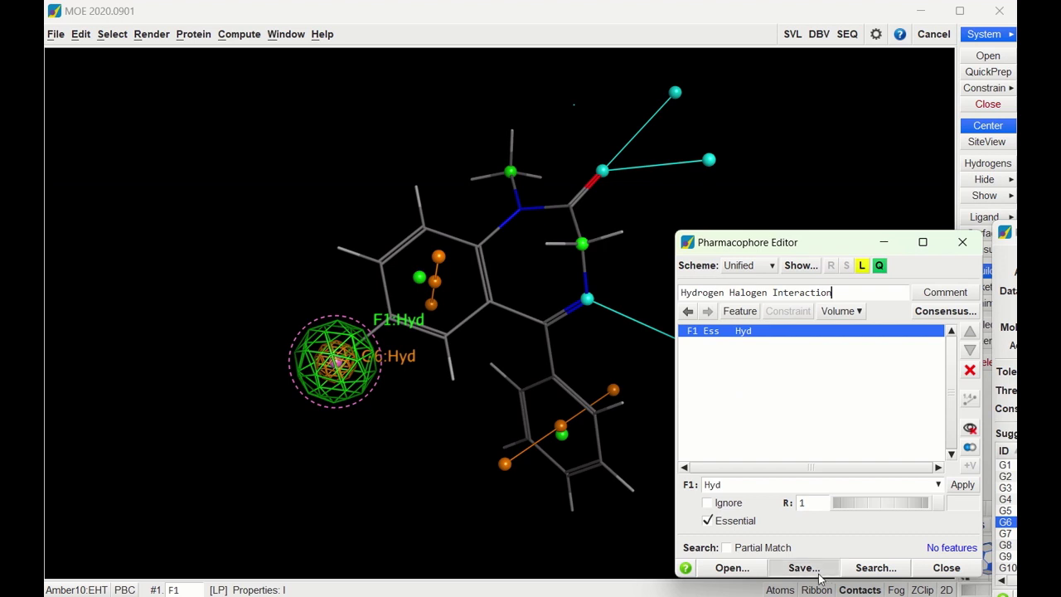
double_click(337, 320)
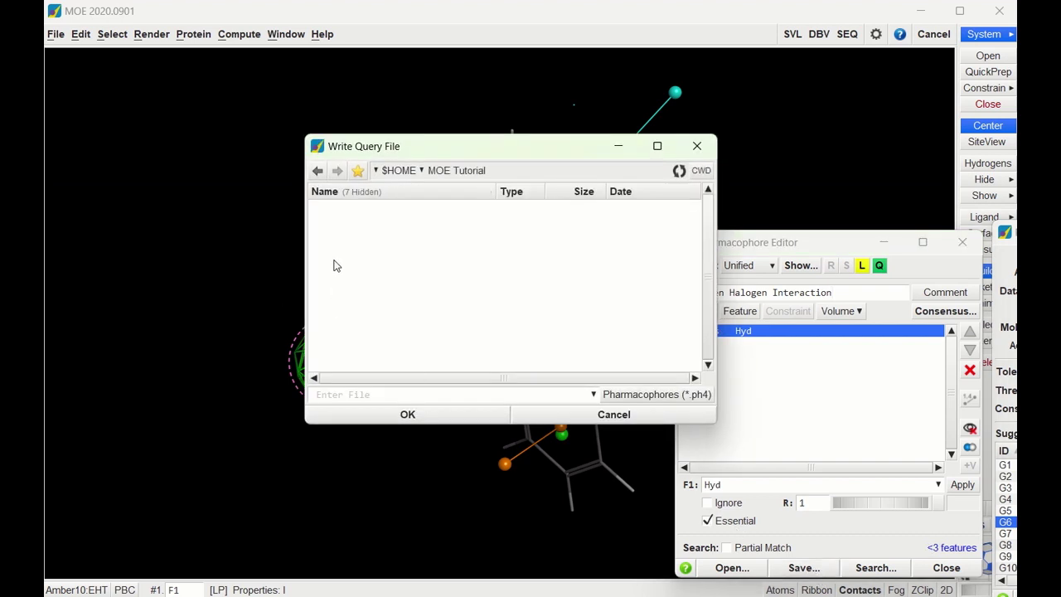
left_click(390, 397)
type("Hydrogen Halogen Interaction")
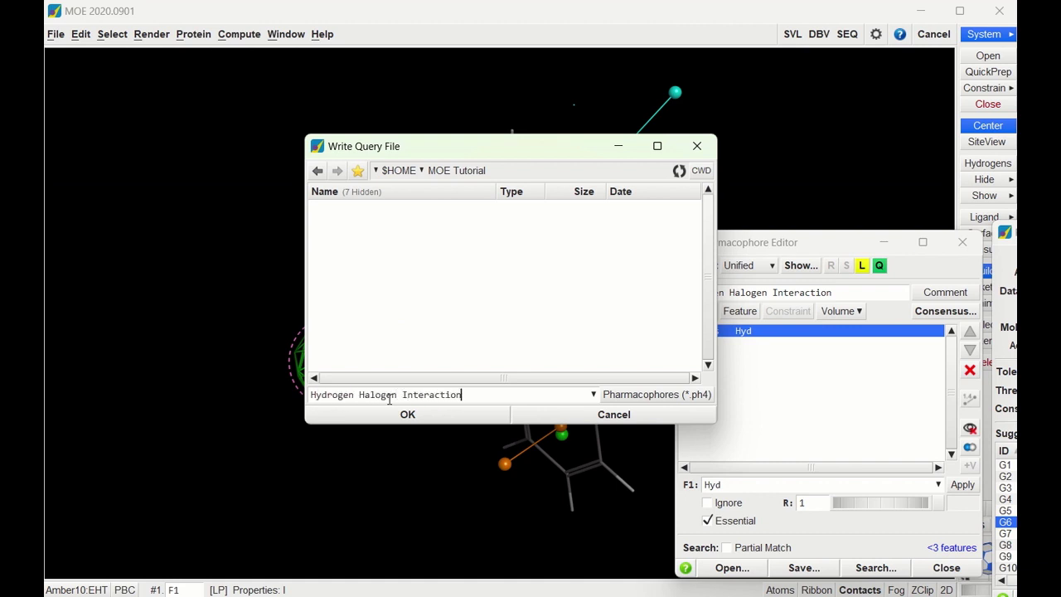
left_click(379, 408)
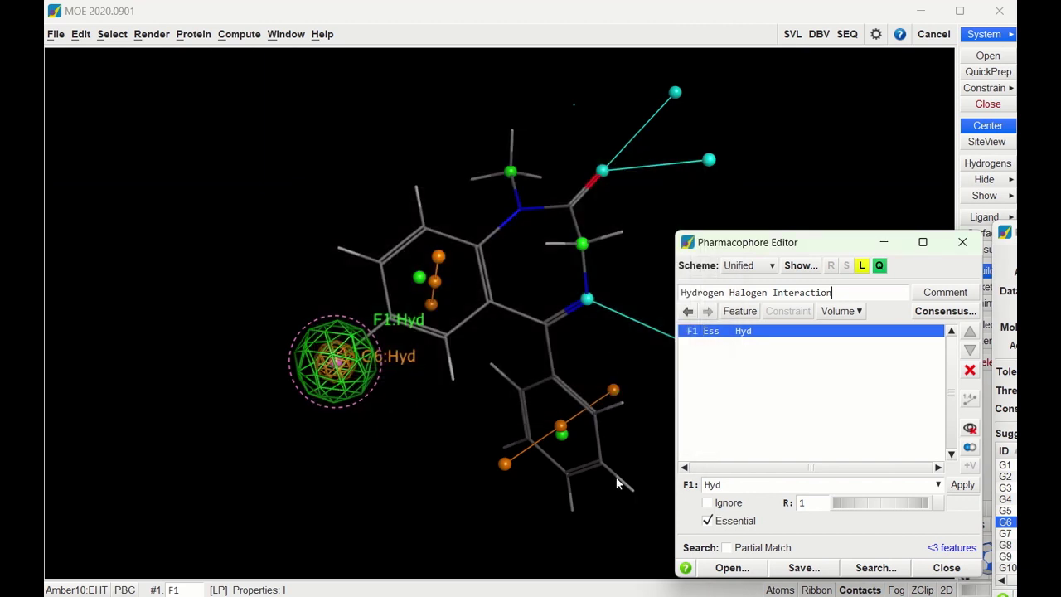
- Close the pharmacophore editor and clear diazepam from the workspace
left_click(945, 567)
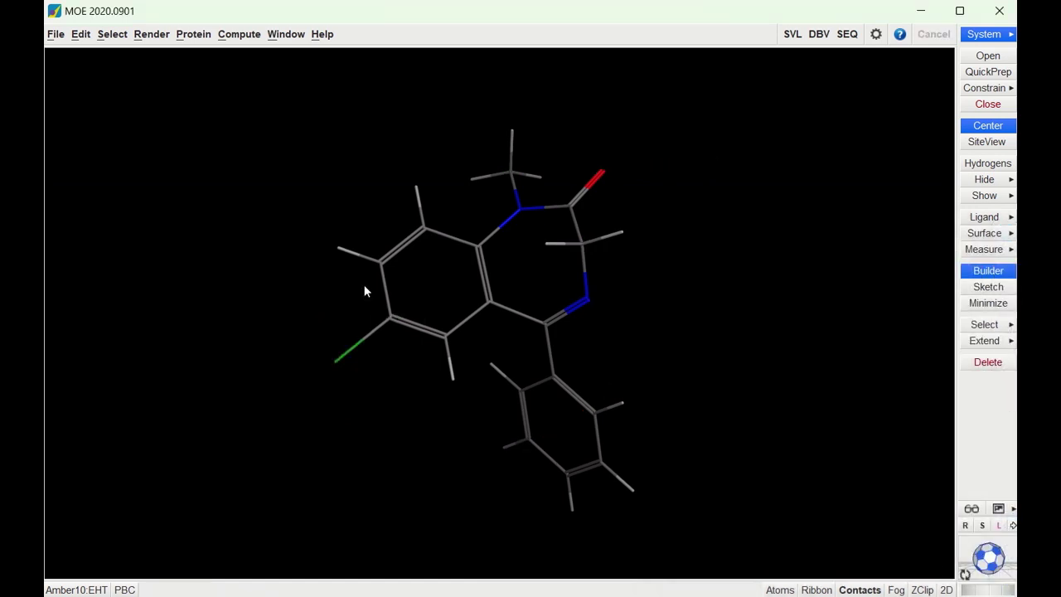
left_click(56, 34)
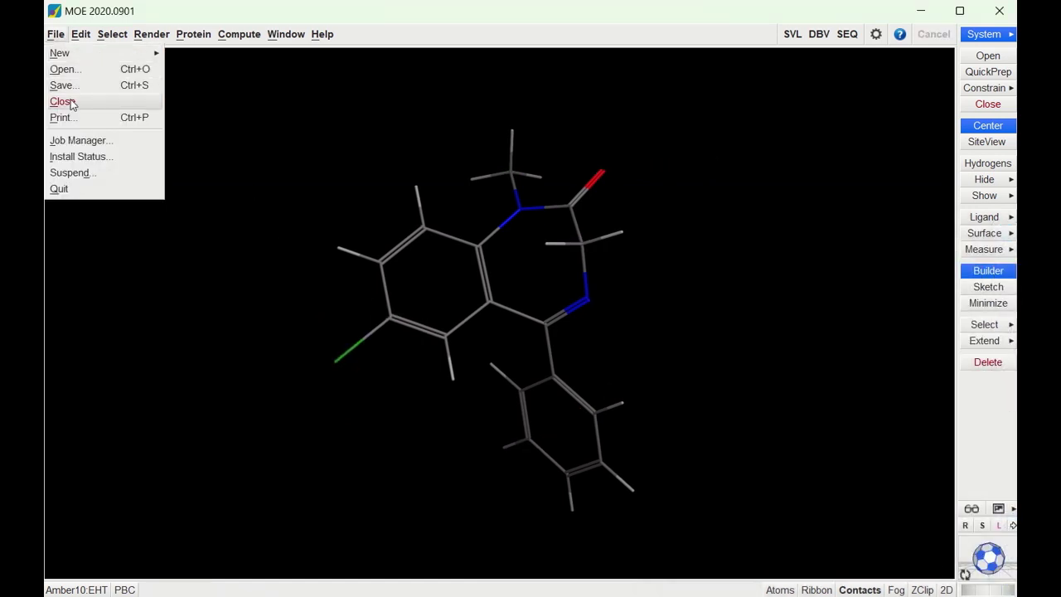
left_click(72, 102)
left_click(489, 335)
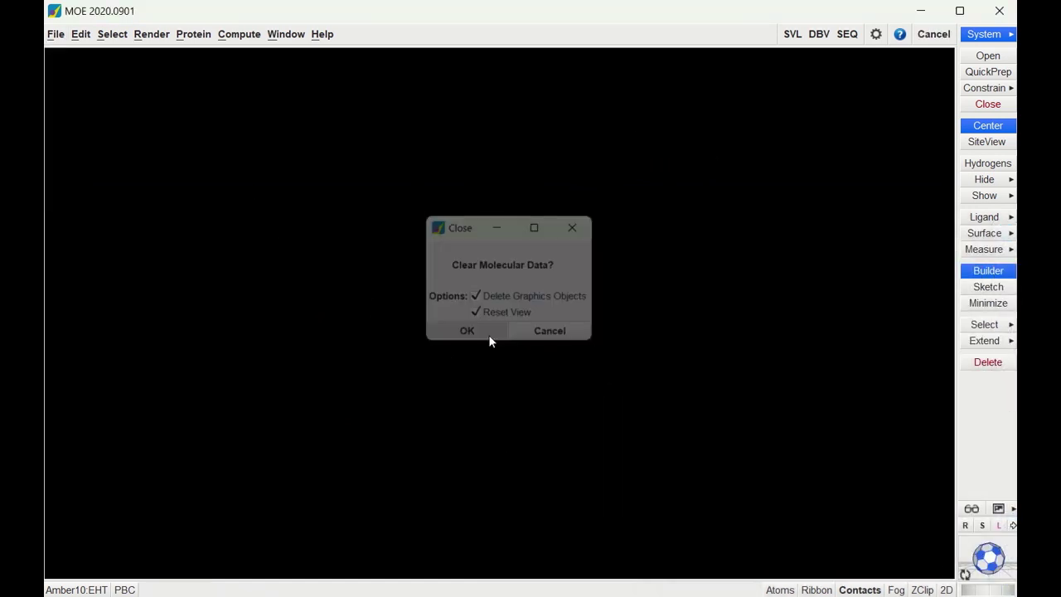
- Load BZP GABAA Site.moe from MOE Tutorial and bring up the Dock setup
left_click(55, 34)
left_click(70, 69)
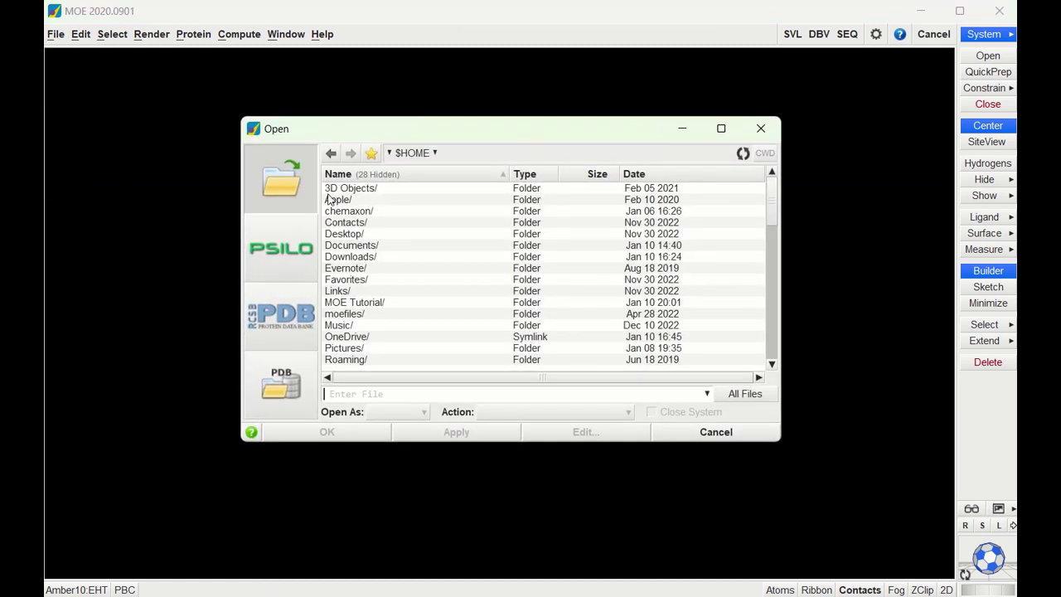
double_click(375, 300)
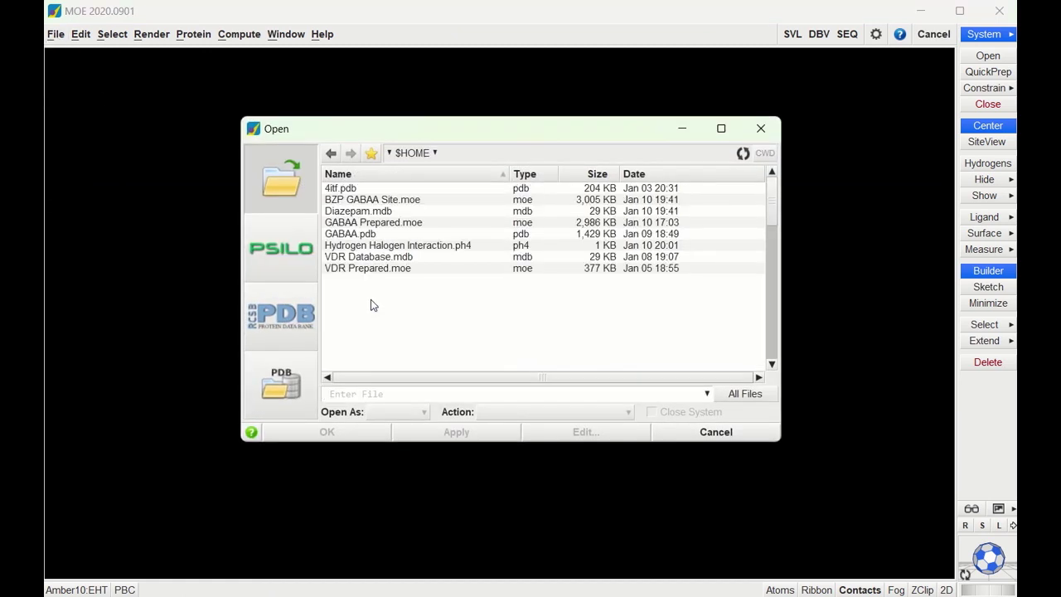
double_click(375, 200)
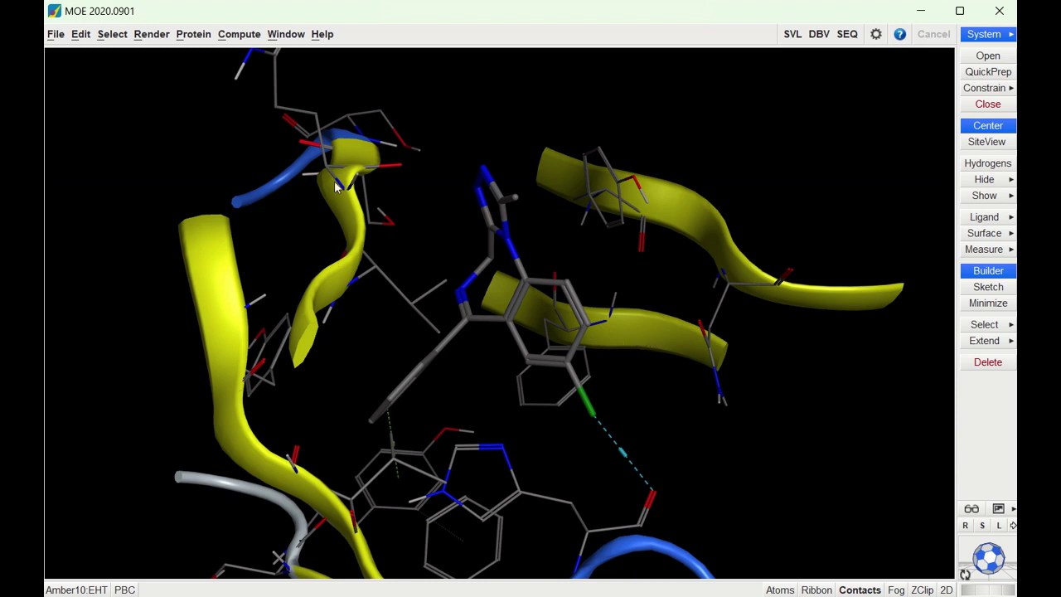
left_click(238, 34)
left_click(248, 184)
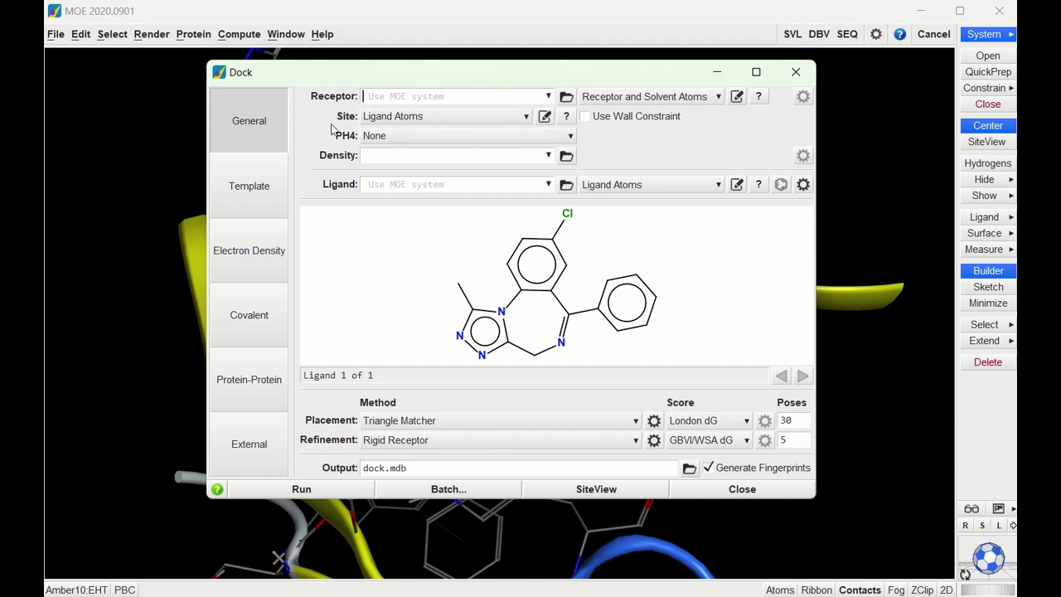
- Set the Dock PH4 option to PH4 File using Hydrogen Halogen Interaction.ph4 from MOE Tutorial
left_click(392, 141)
left_click(393, 171)
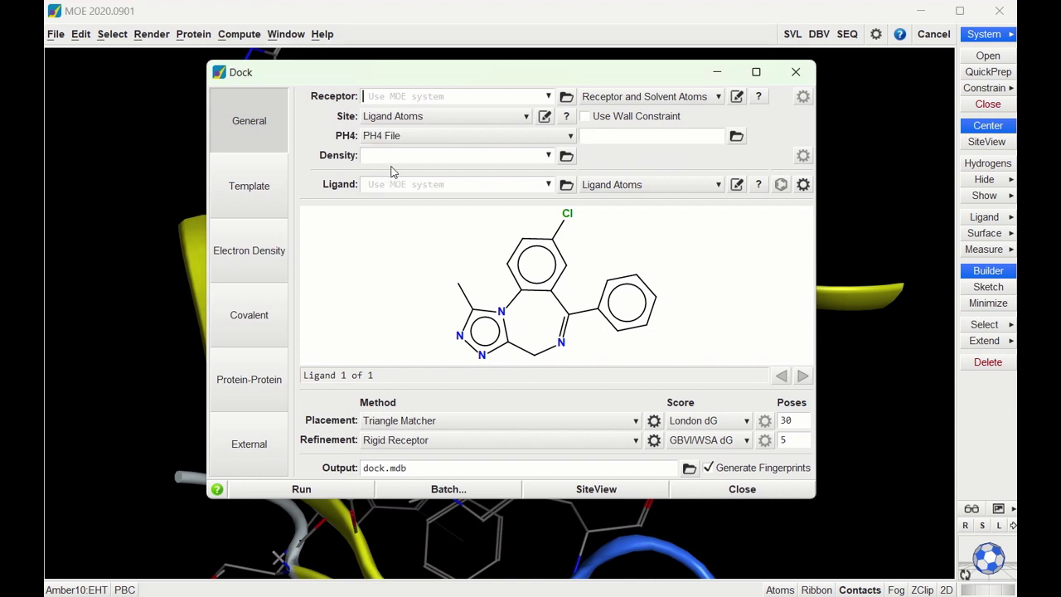
left_click(736, 135)
double_click(338, 321)
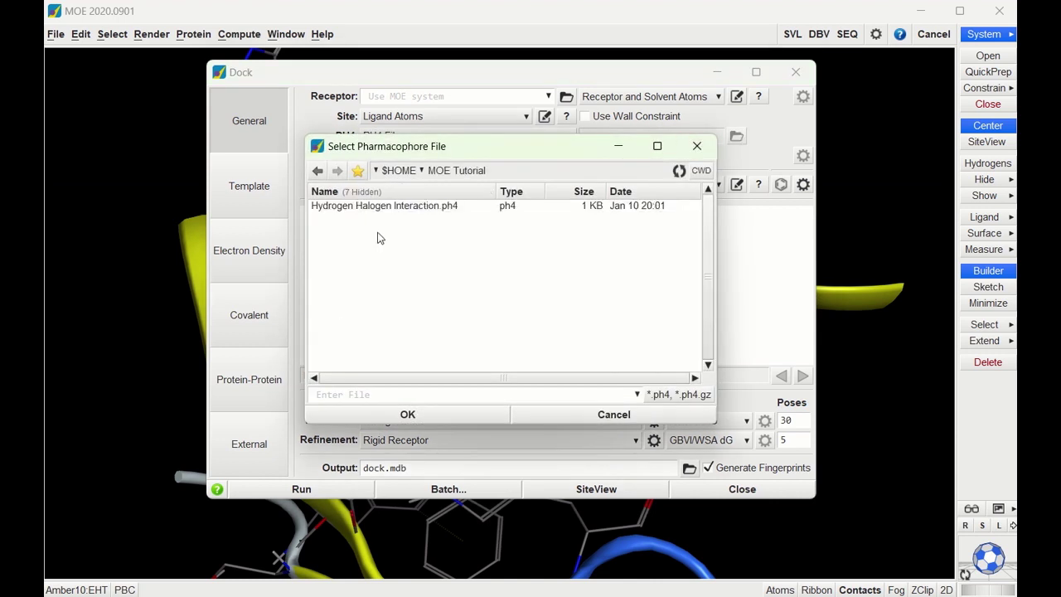
double_click(385, 206)
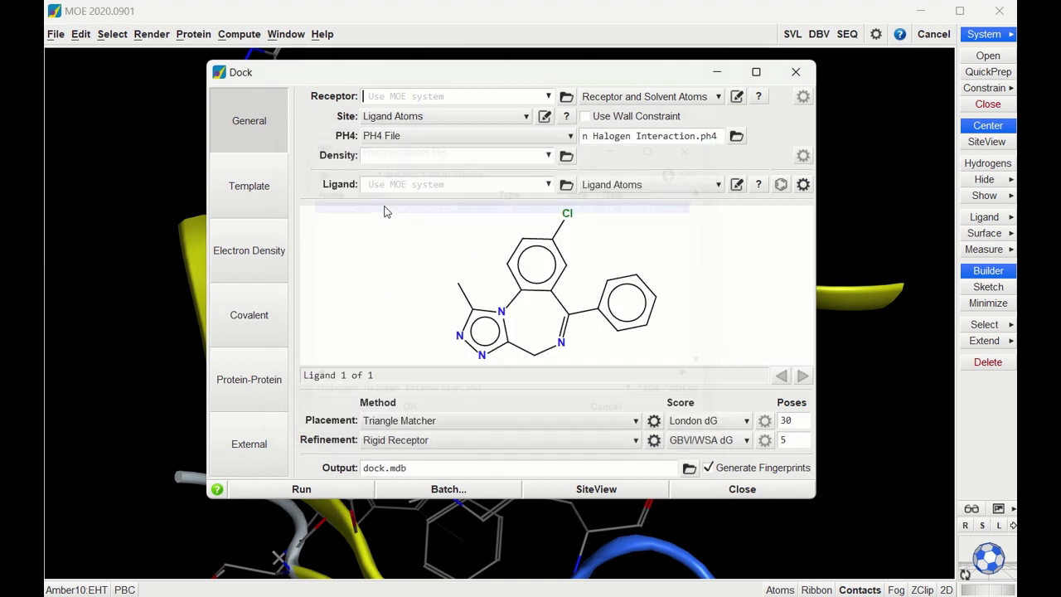